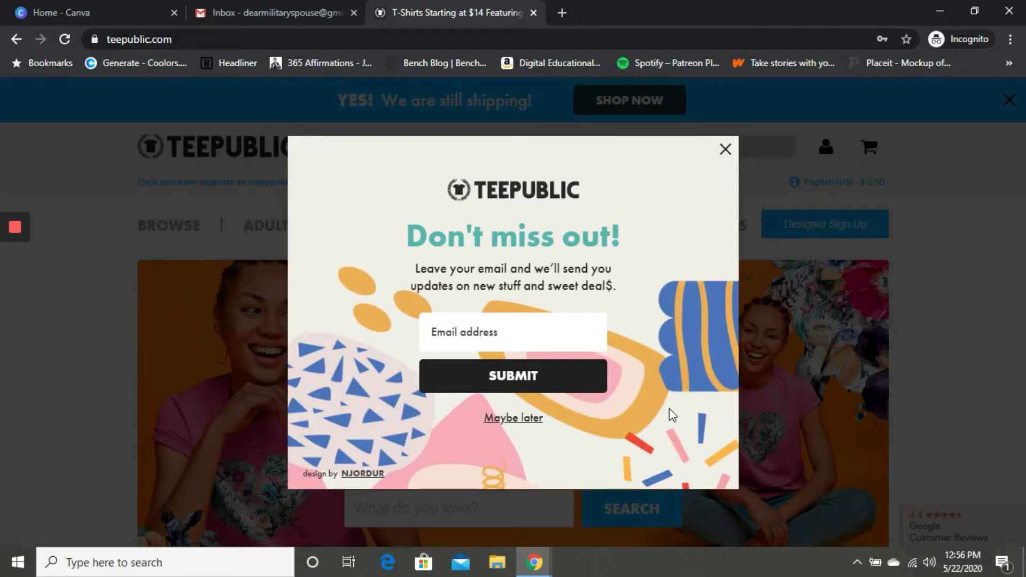
Dismiss the 'Don't miss out!' email sign-up popup.
click(727, 151)
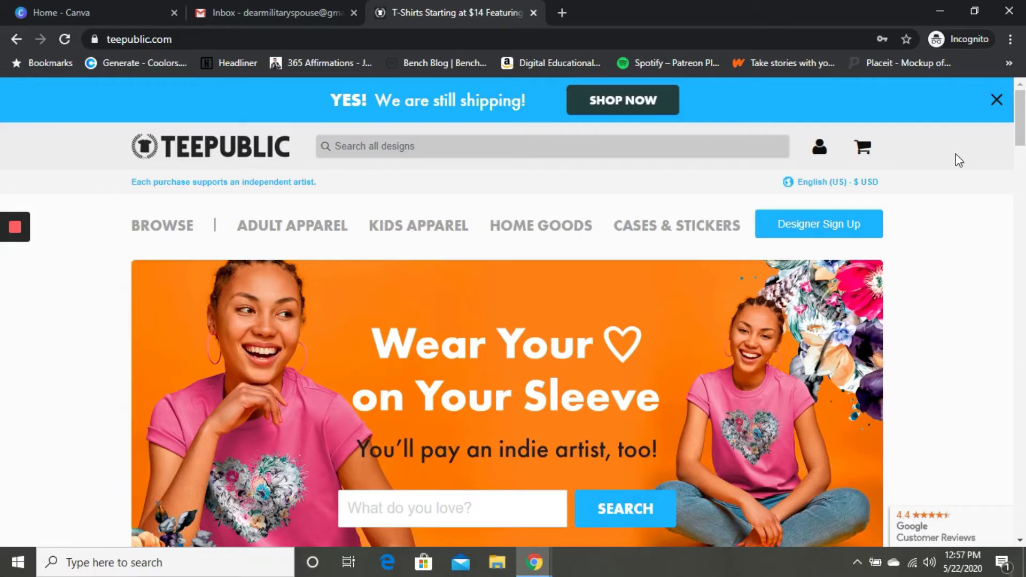
Open the Create Account form, enter the account email, and set country to United States.
mouse_move(821, 152)
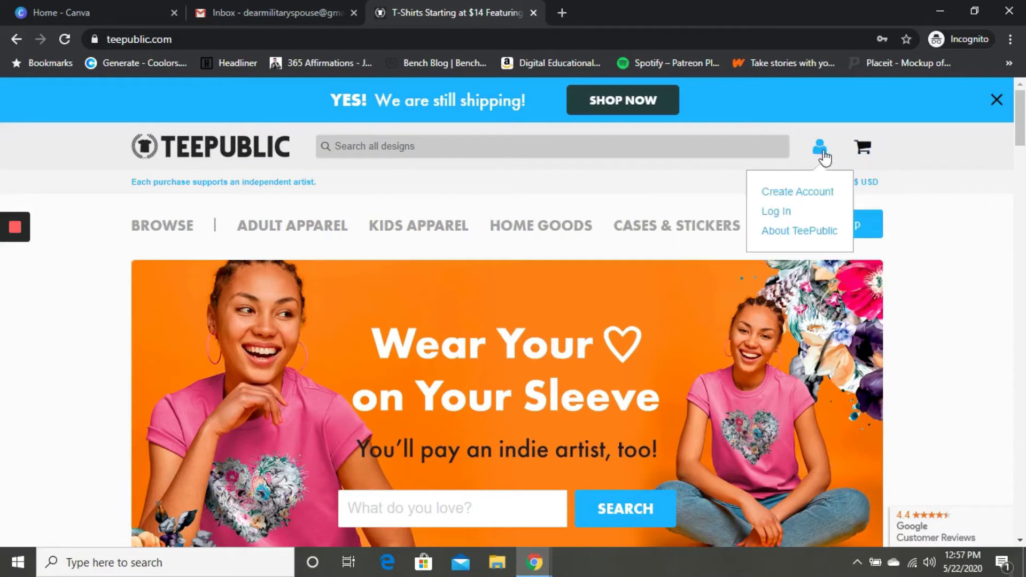
click(815, 194)
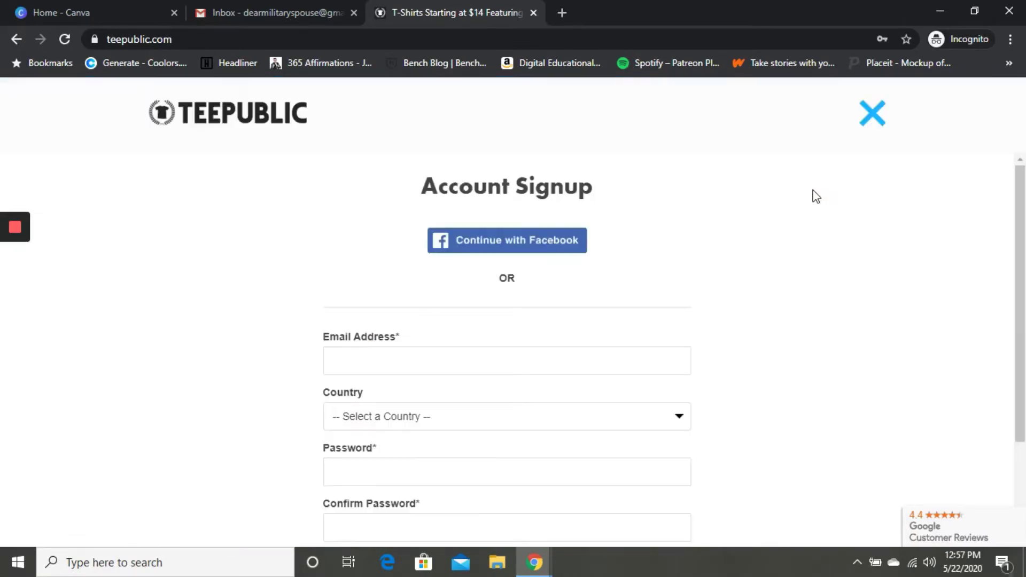
click(513, 357)
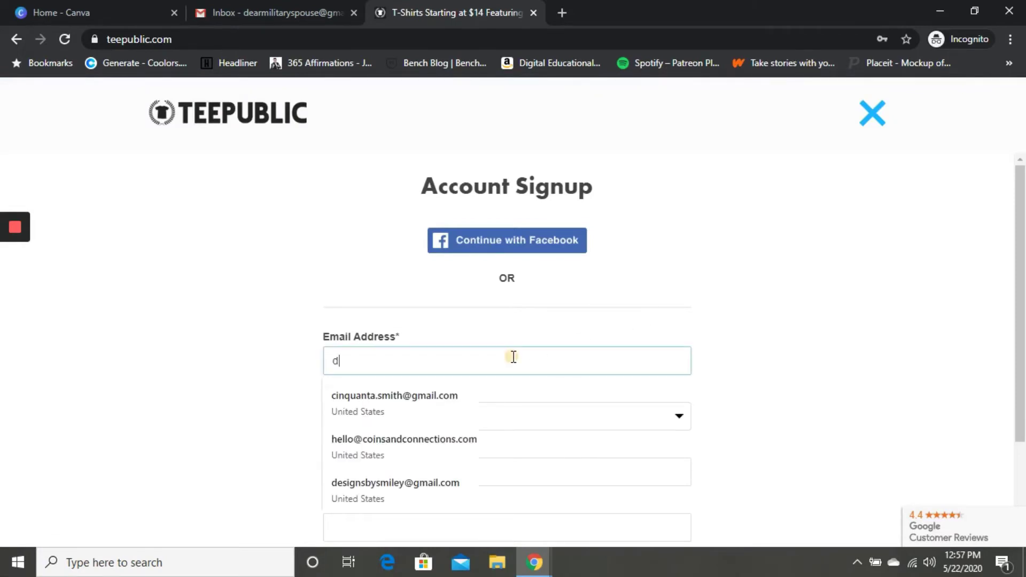
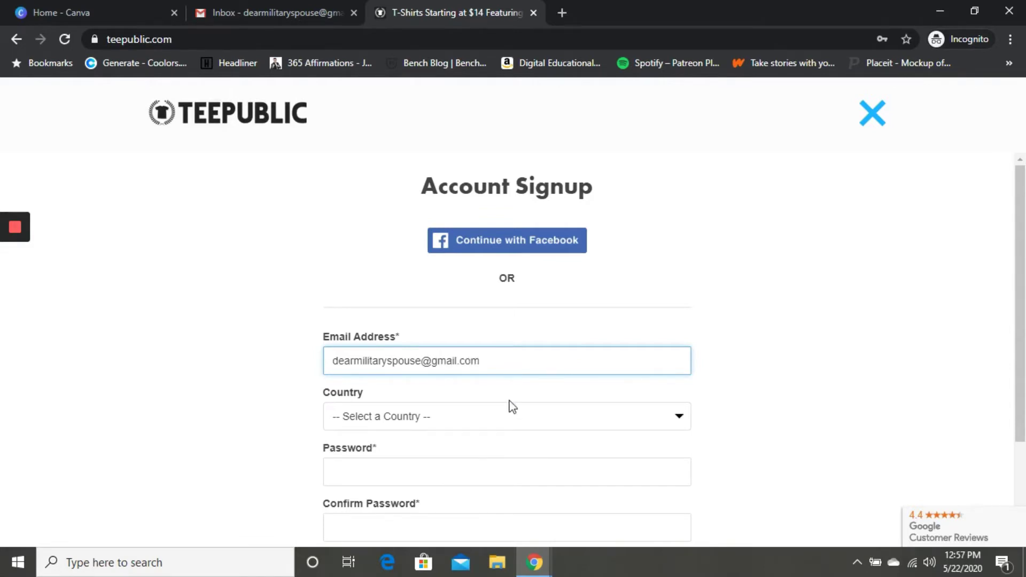
click(508, 415)
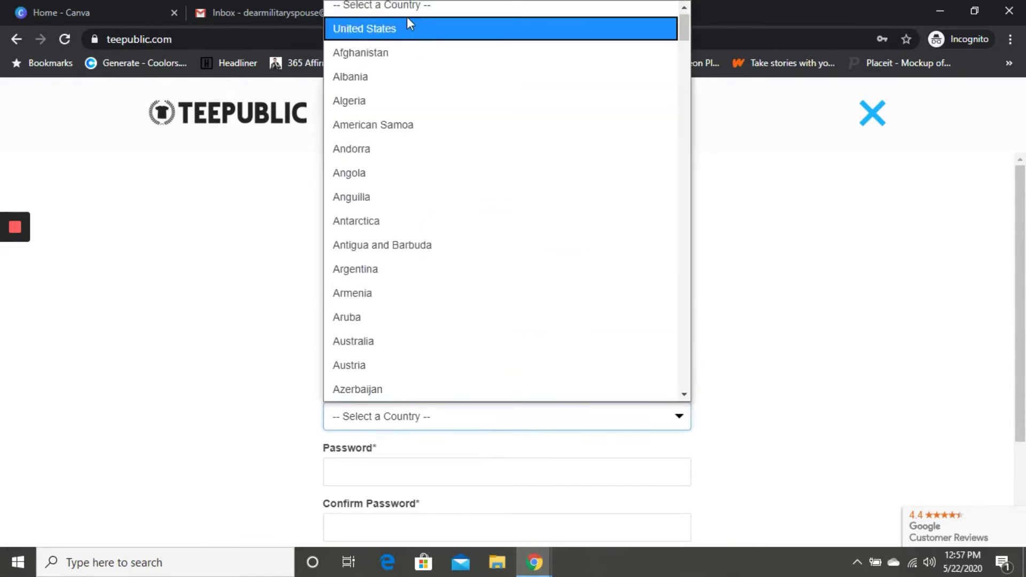
click(408, 27)
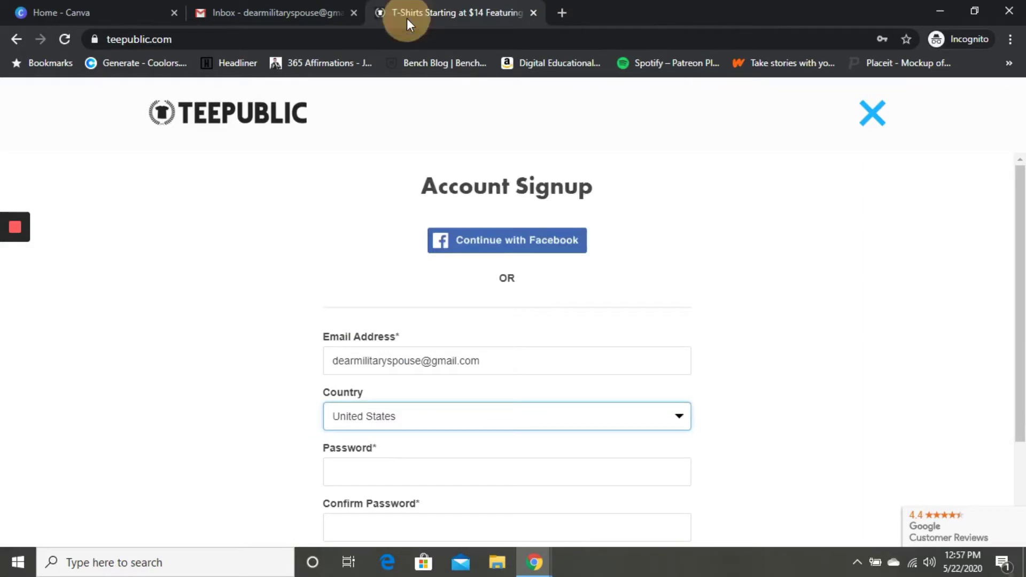
Enter the account password and its confirmation, then submit the sign-up form.
click(373, 471)
text(••••••••••)
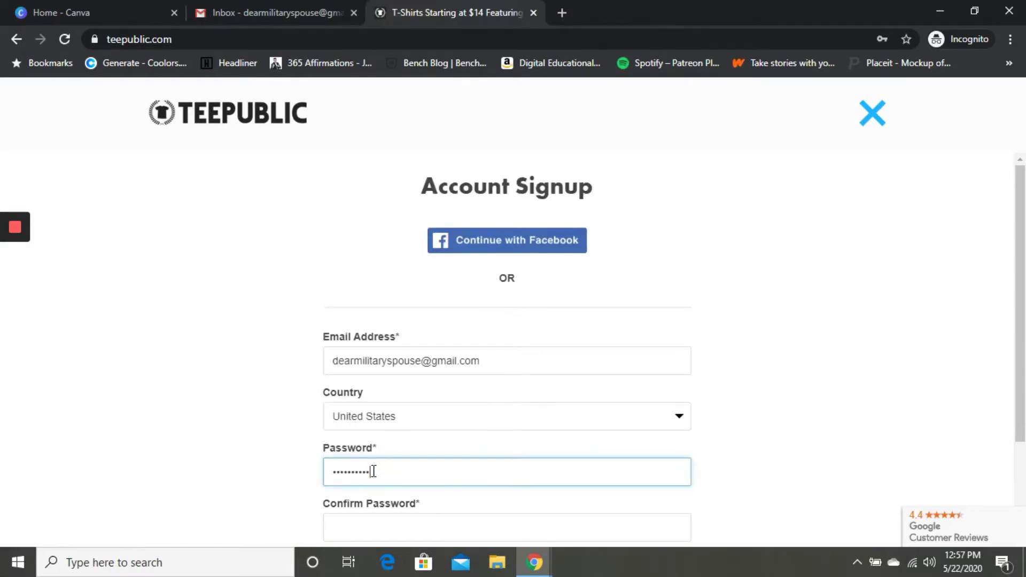
key(ctrl+a)
text(••••••••••)
click(349, 517)
text(••••••••••)
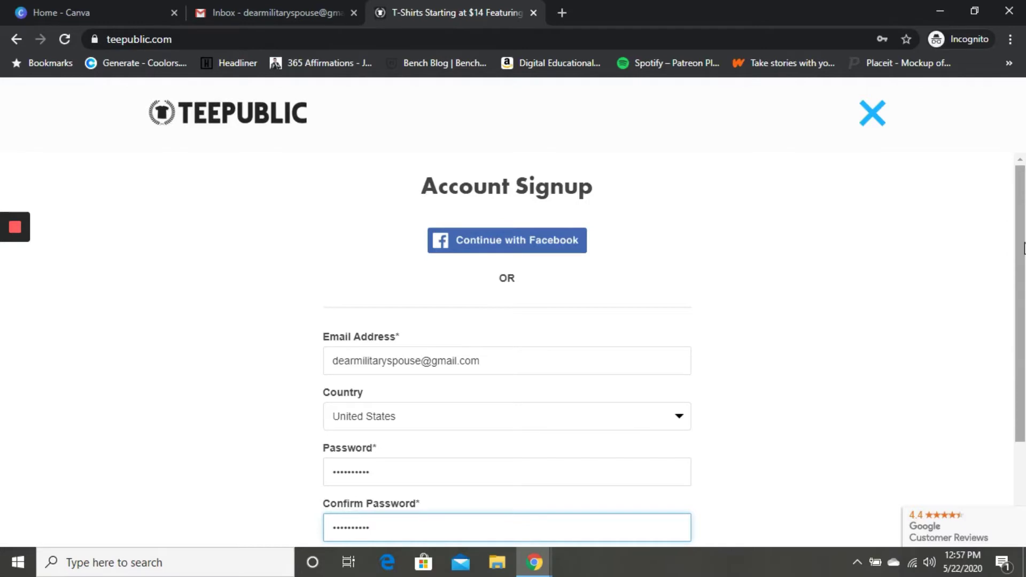
drag(1023, 247, 1015, 362)
click(500, 462)
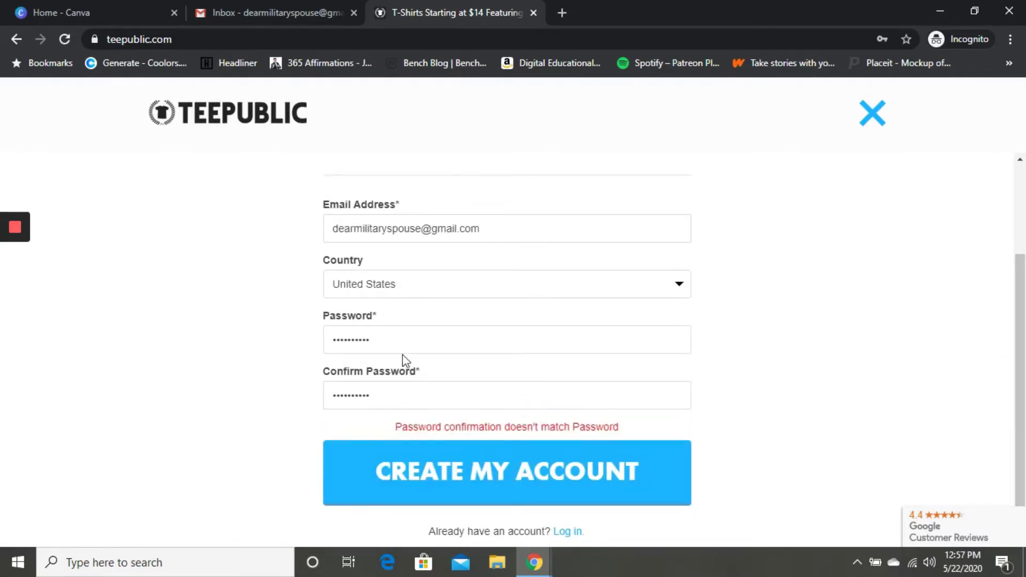
Retype both password fields to fix the mismatch, resubmit, and go to the Gmail inbox.
double_click(383, 340)
key(BackSpace)
text(•••••)
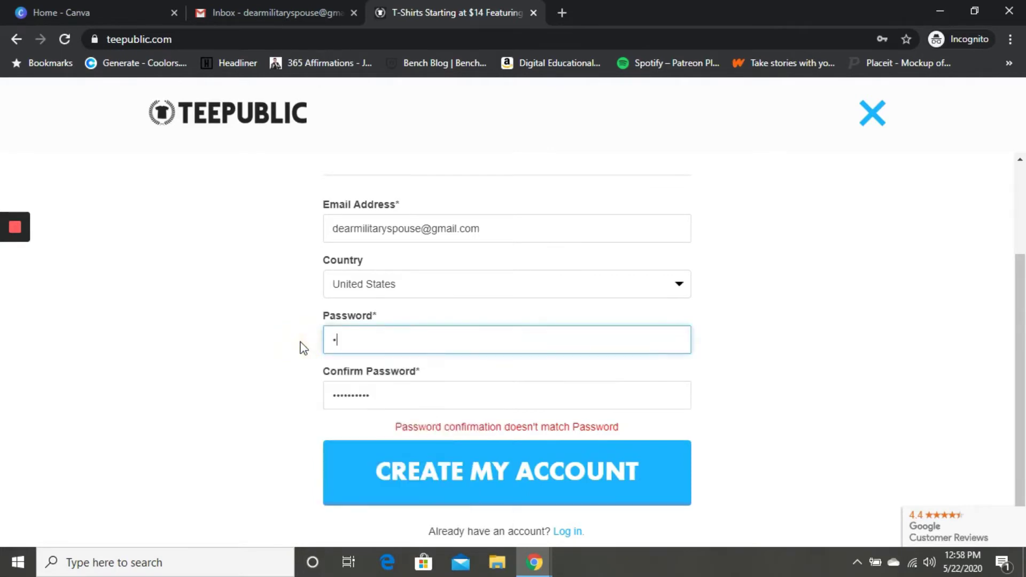
text(•••••)
drag(376, 394, 252, 396)
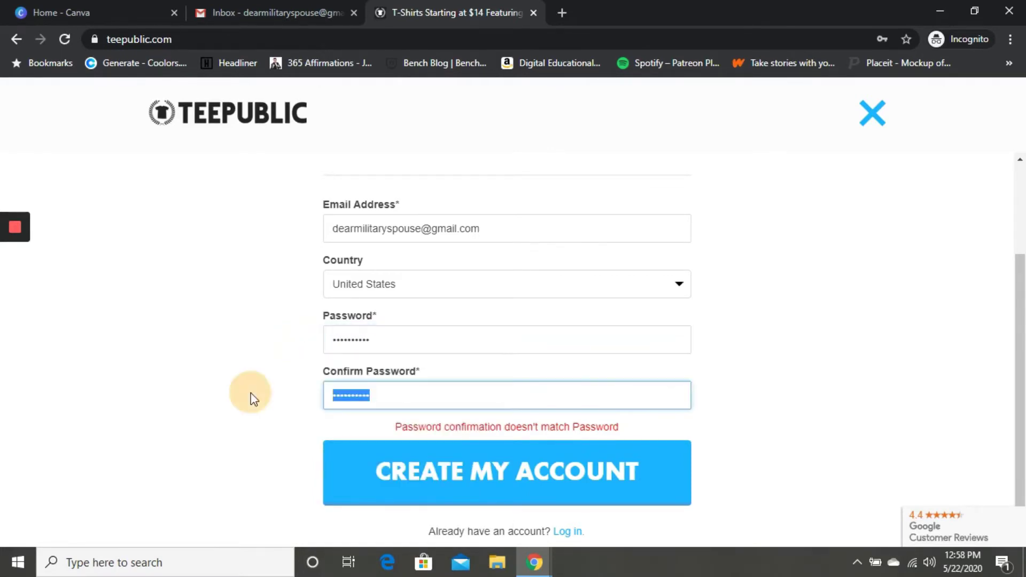
key(BackSpace)
text(•••)
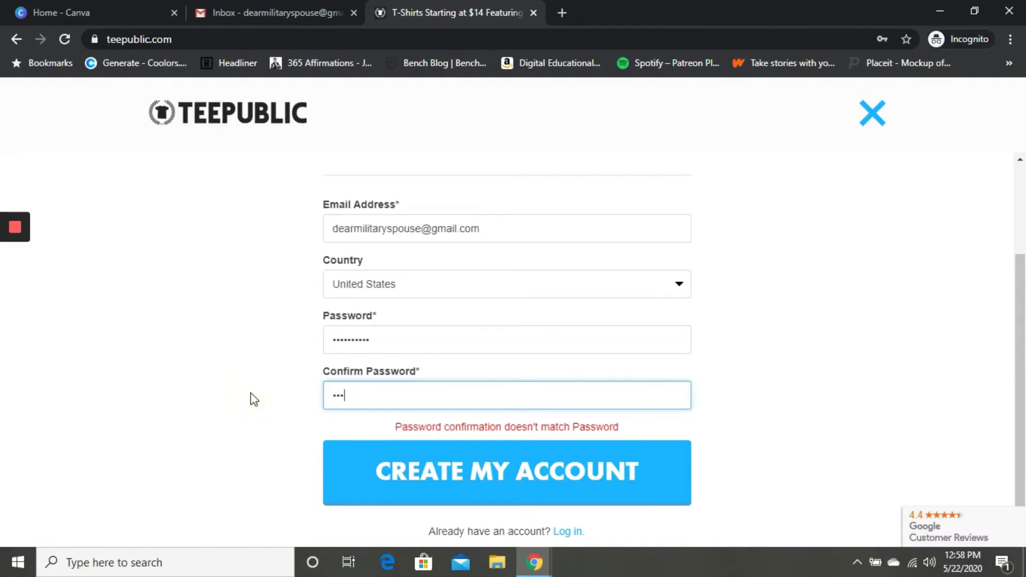
text(•••••••)
click(378, 478)
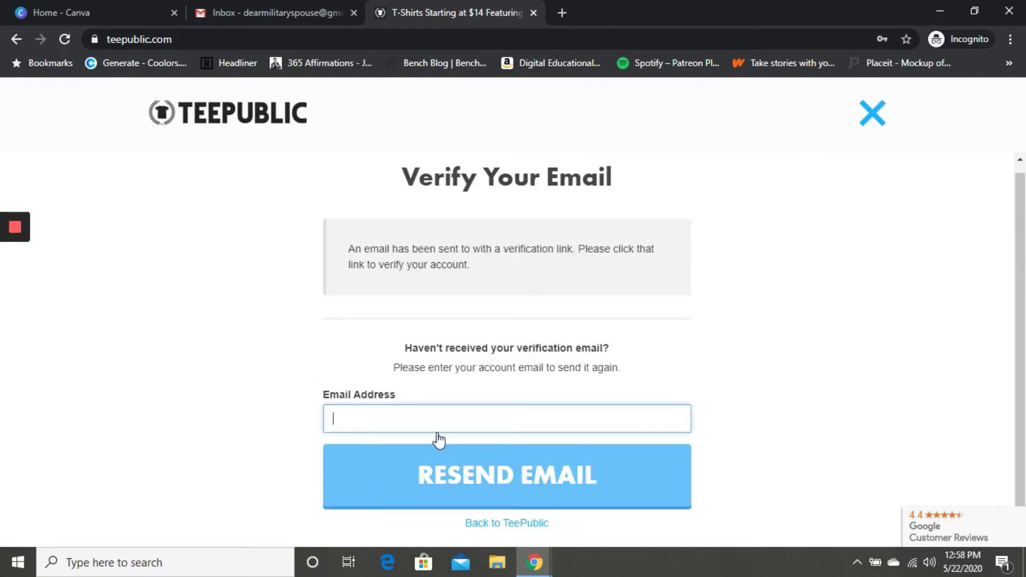
click(268, 11)
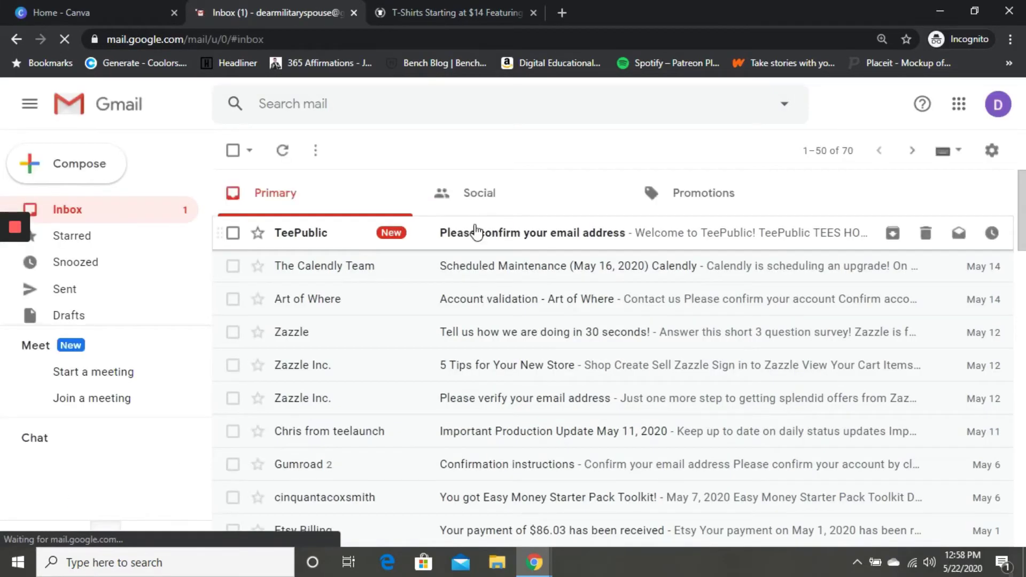
Open TeePublic's 'Please confirm your email address' message and follow its Activate Now link.
click(476, 233)
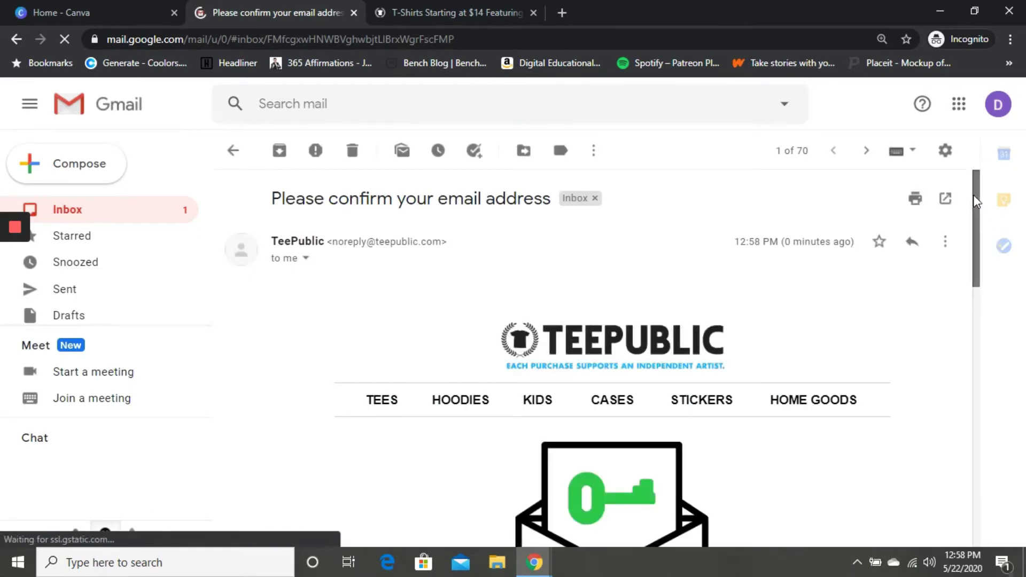
drag(974, 195, 978, 310)
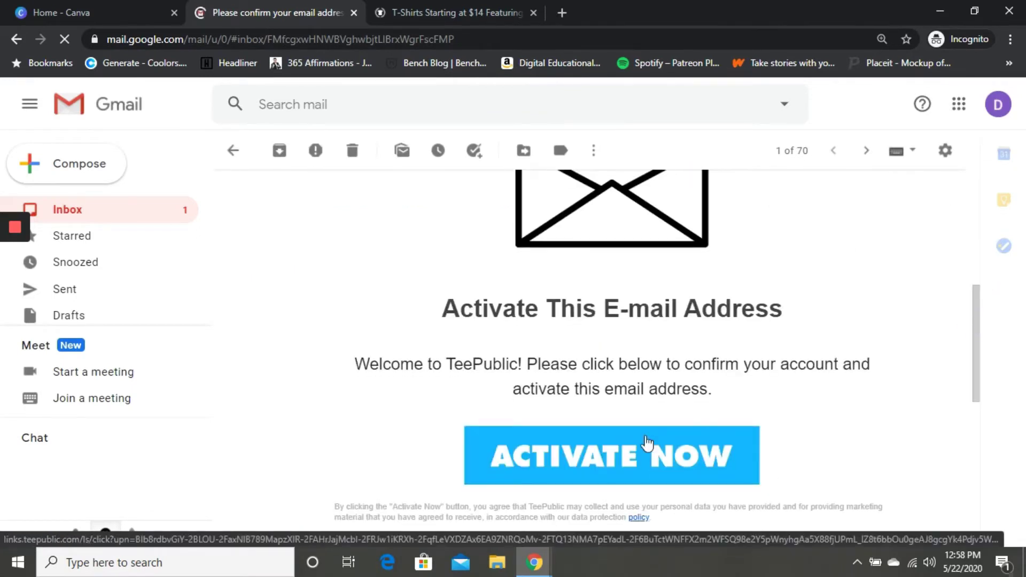
click(647, 442)
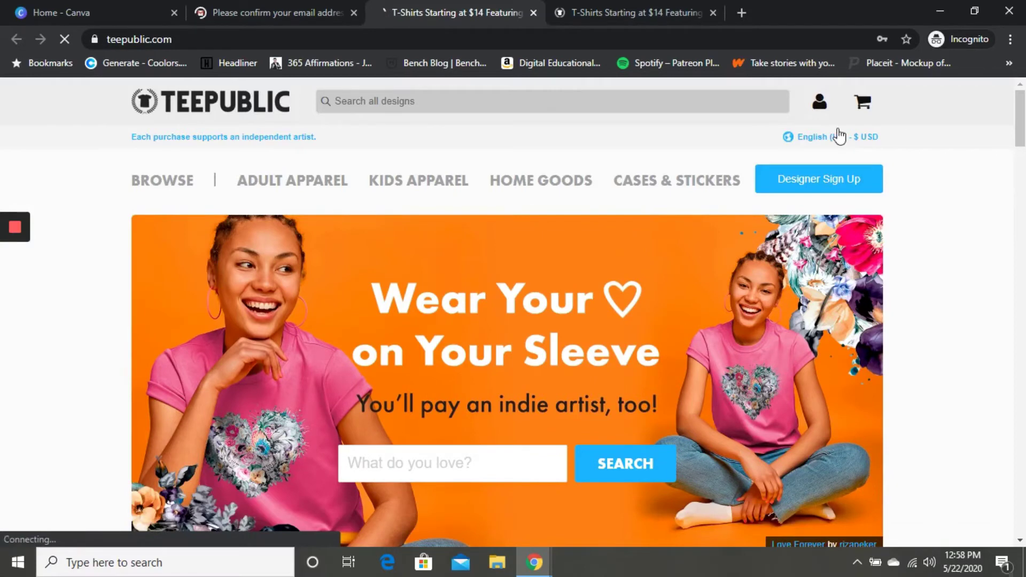
Close the extra tab and log in with the new account's email and password.
mouse_move(818, 102)
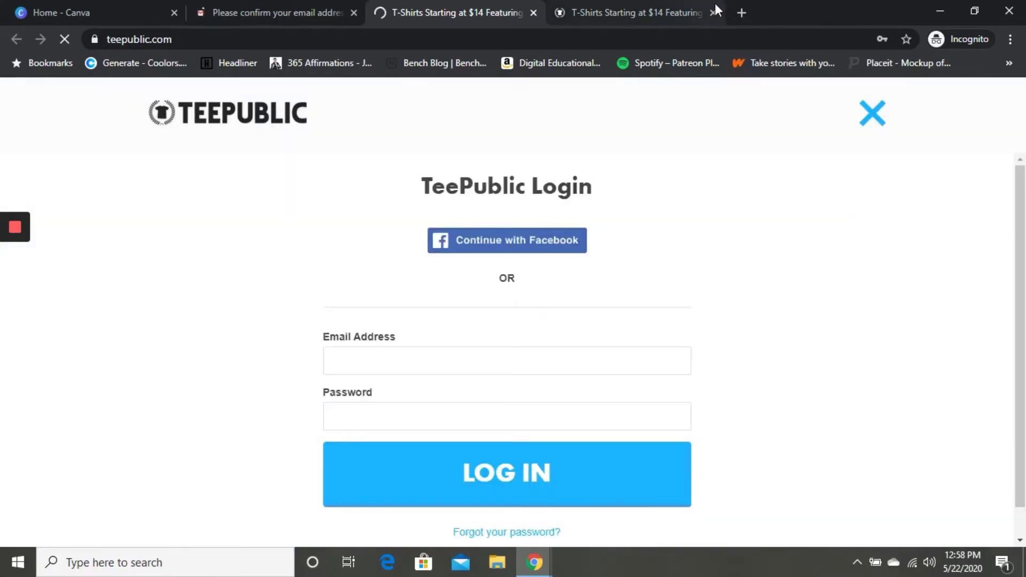
click(715, 4)
click(715, 12)
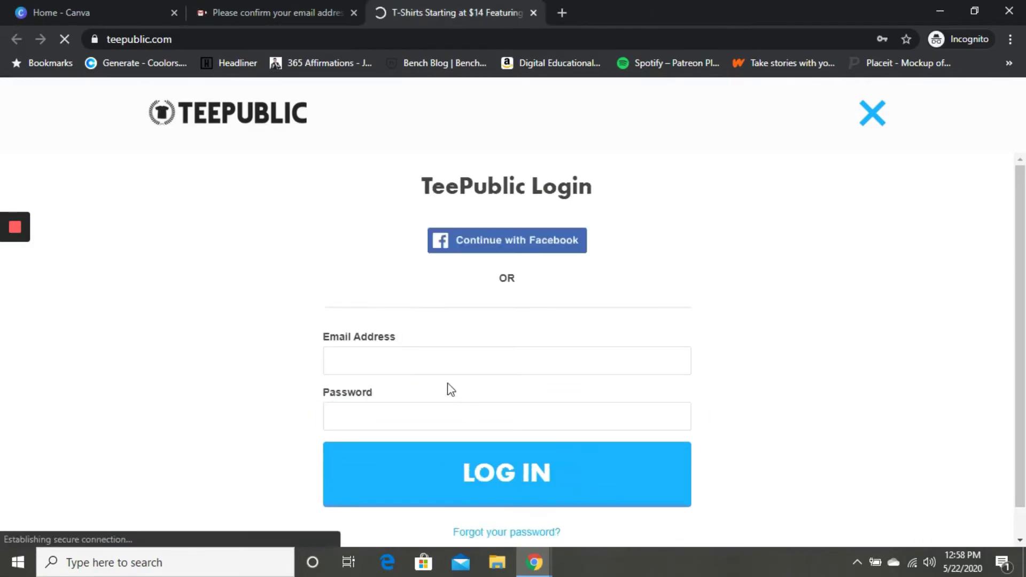
click(428, 360)
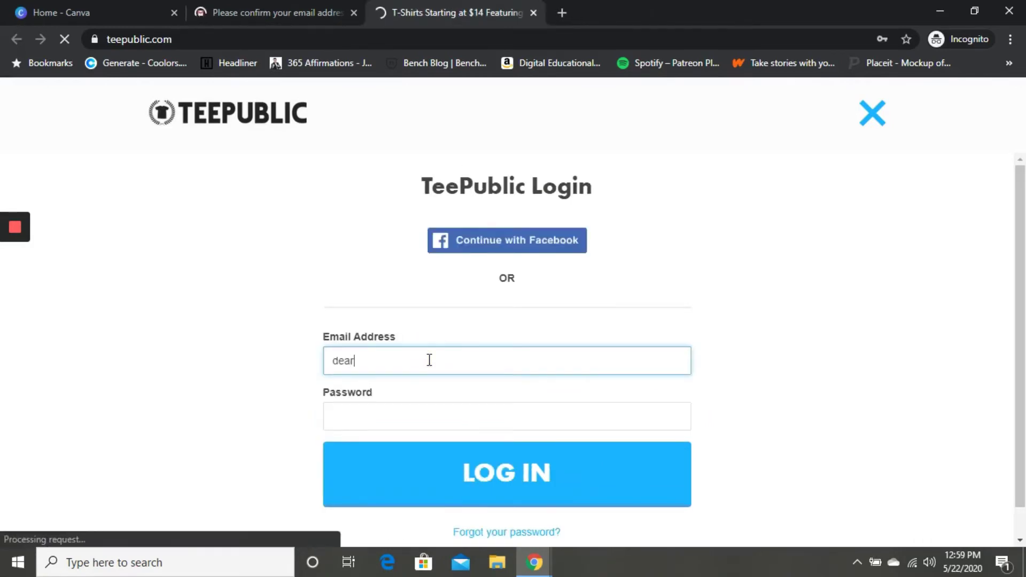
key(Tab)
text(••••••)
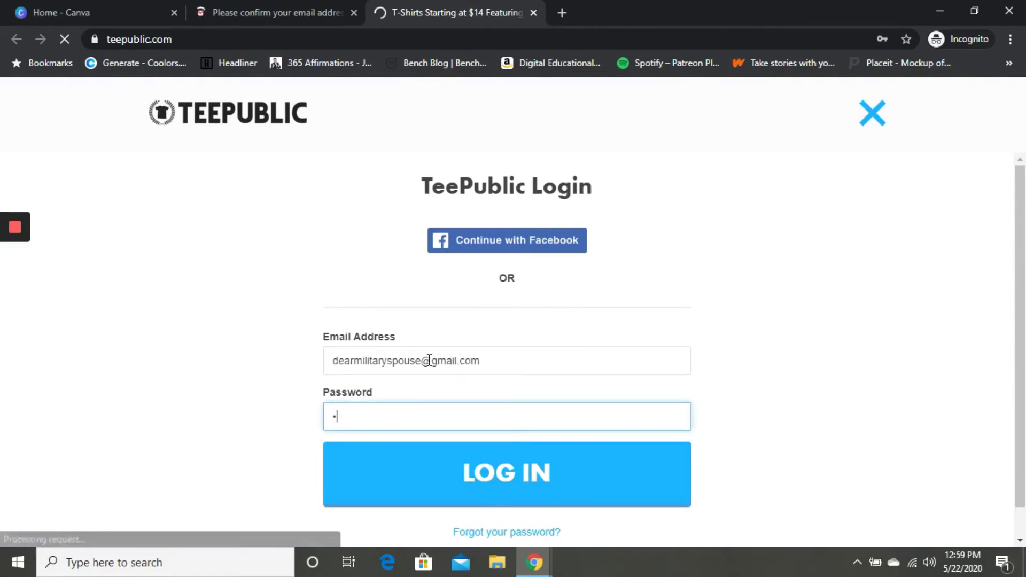
text(••••)
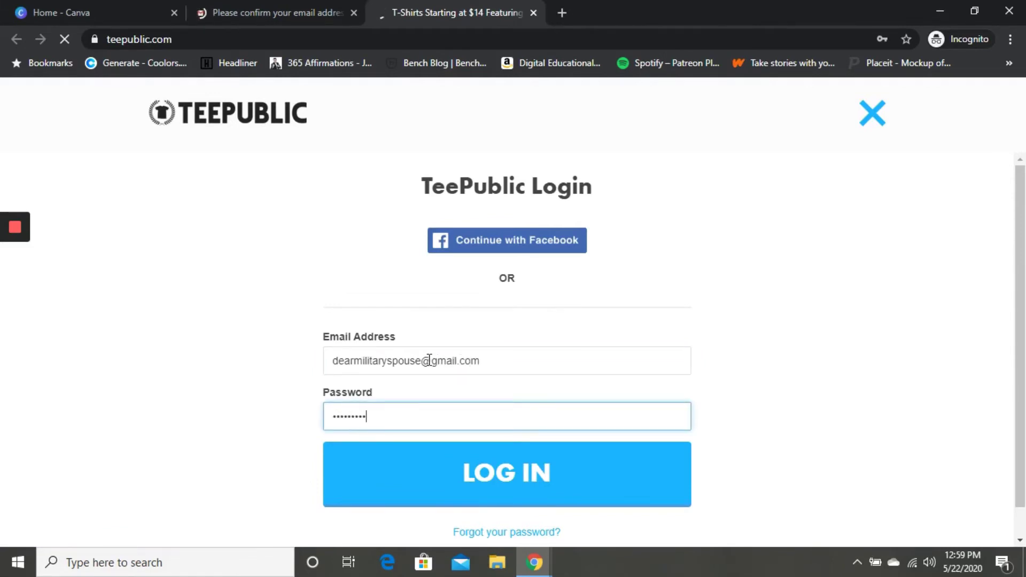
click(487, 474)
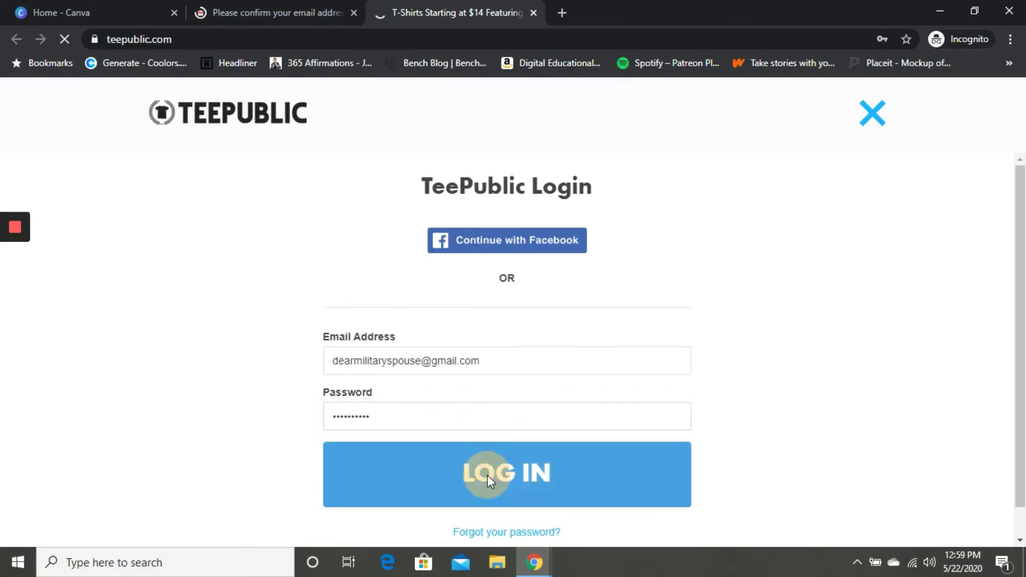
mouse_move(821, 149)
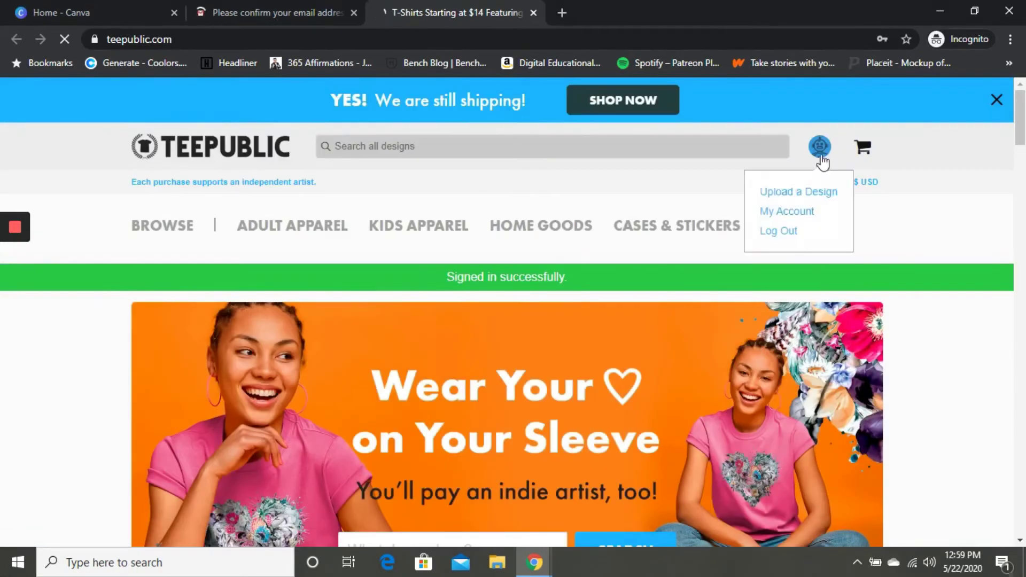
Go to My Account, scroll through My Sales, and open Edit Settings.
click(804, 217)
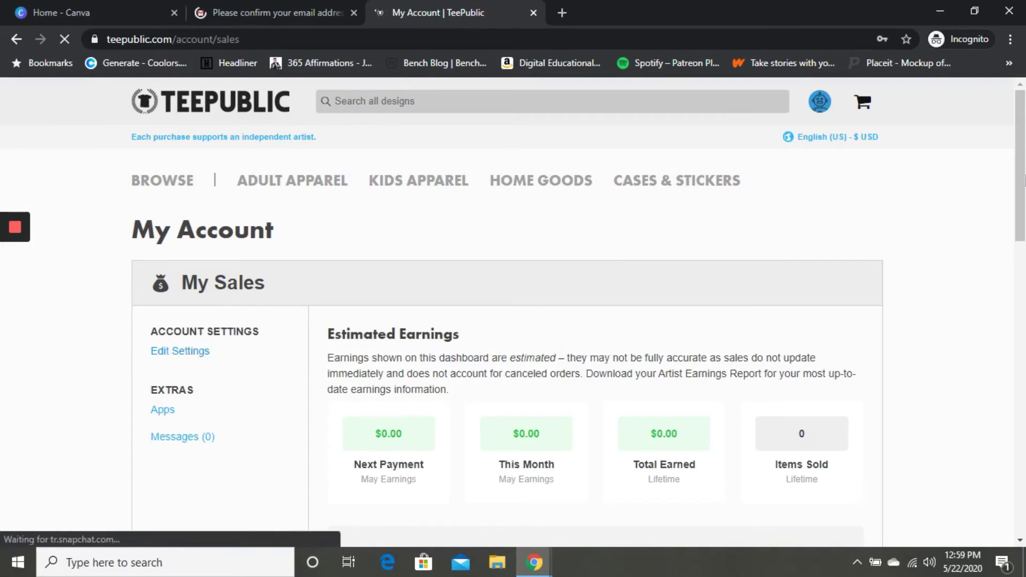
drag(1022, 144, 1020, 277)
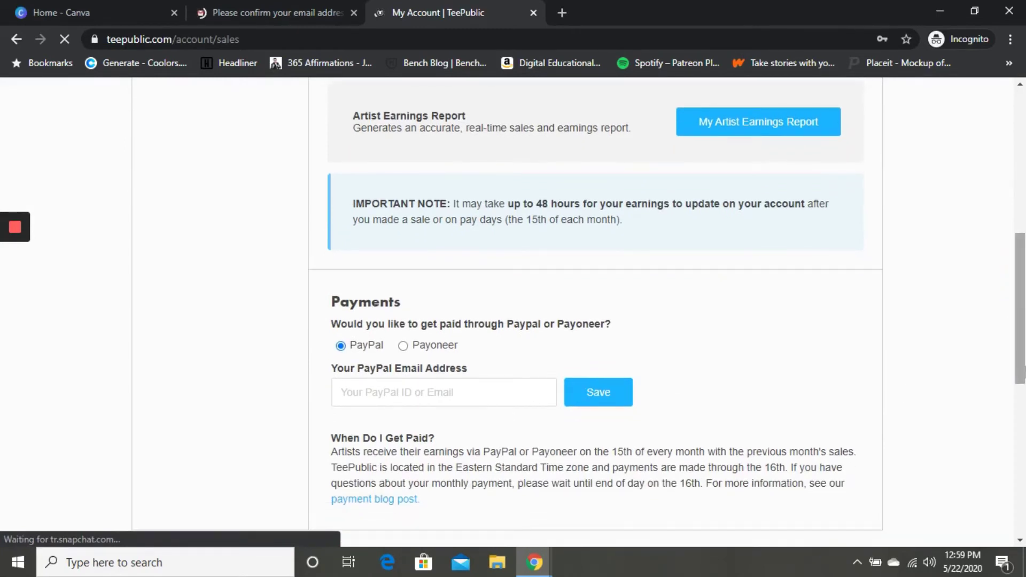
drag(1024, 321, 1021, 205)
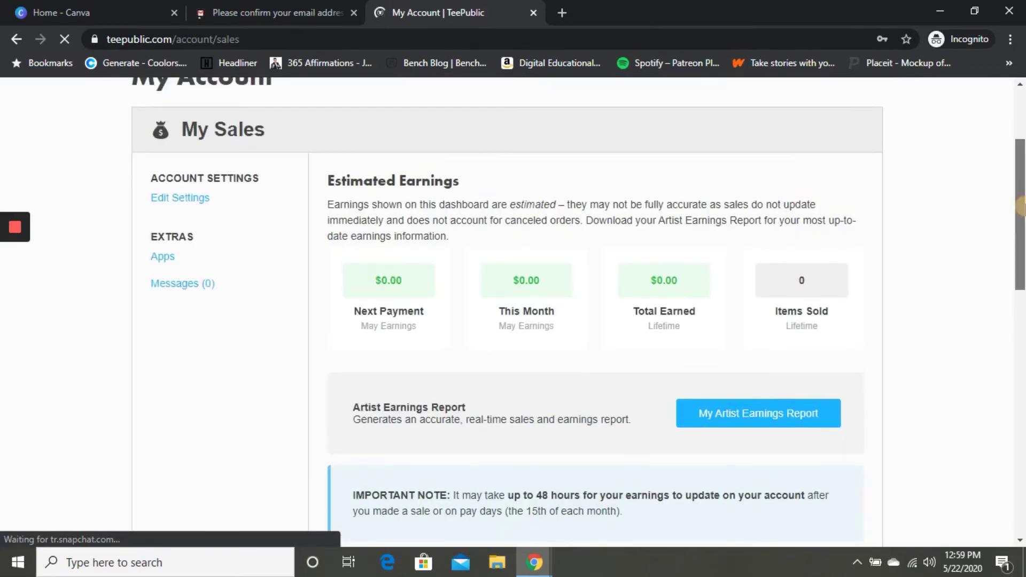
scroll(1021, 206, up, 3)
click(191, 344)
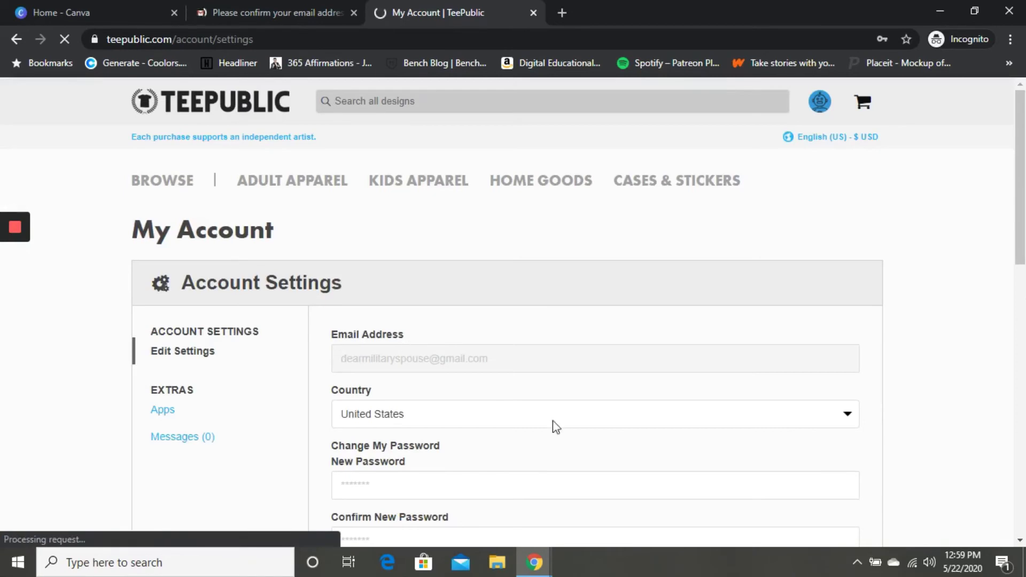
Scroll Account Settings, then open Apps under Extras to see the Twitch Alerts integration.
click(1021, 222)
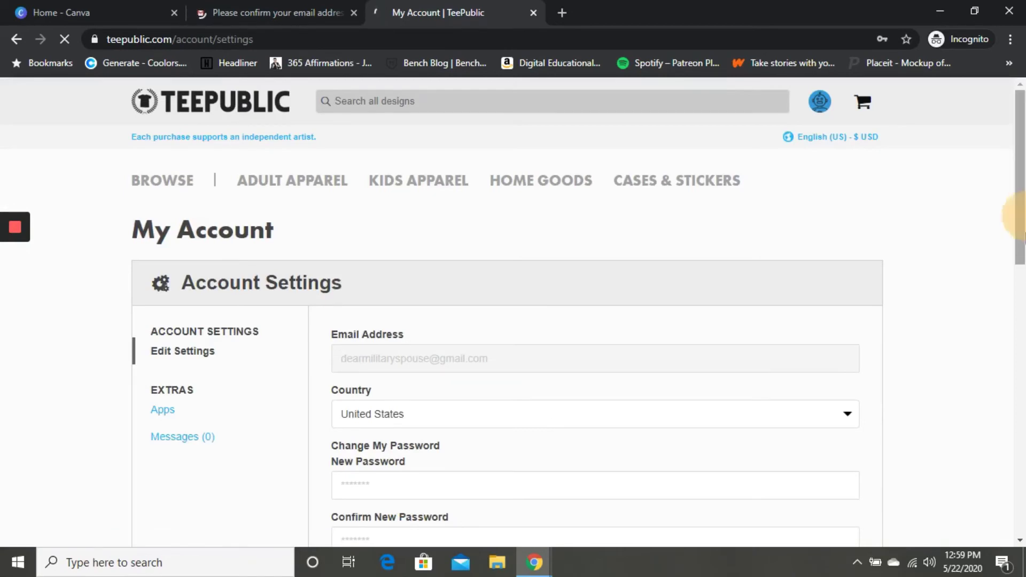
drag(1021, 222, 1022, 334)
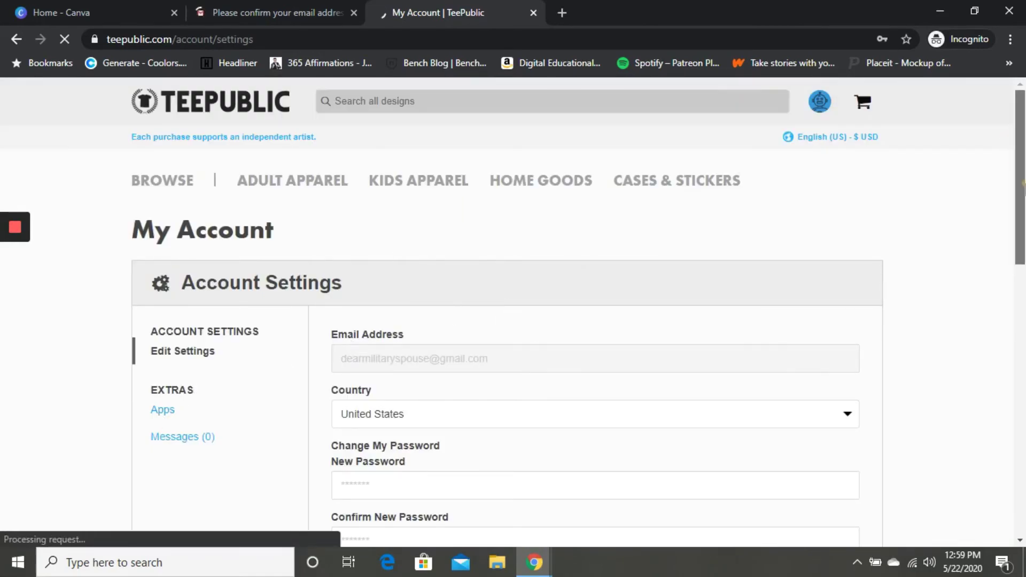
click(820, 111)
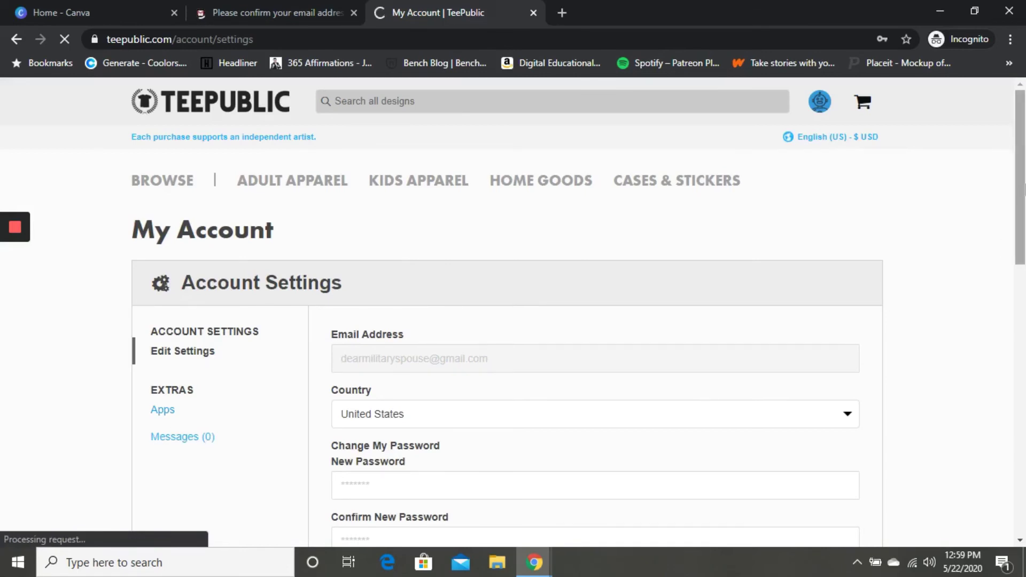
drag(1019, 172, 1020, 317)
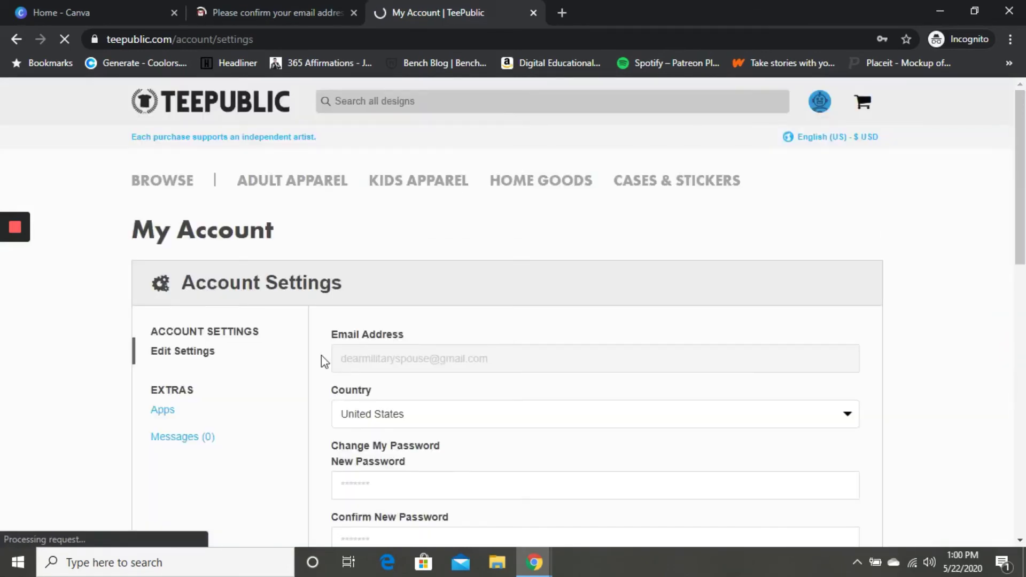
click(163, 417)
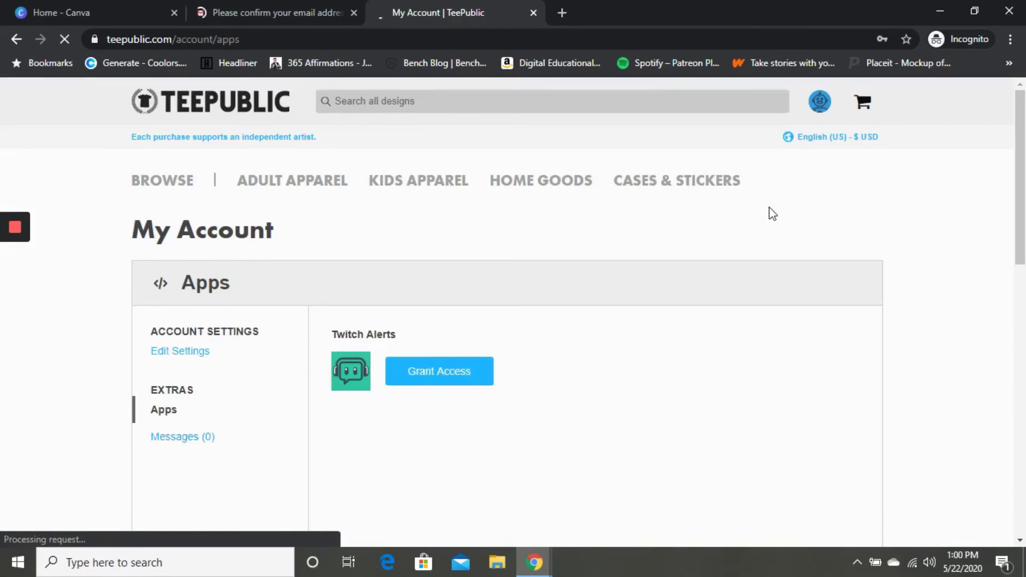
mouse_move(822, 107)
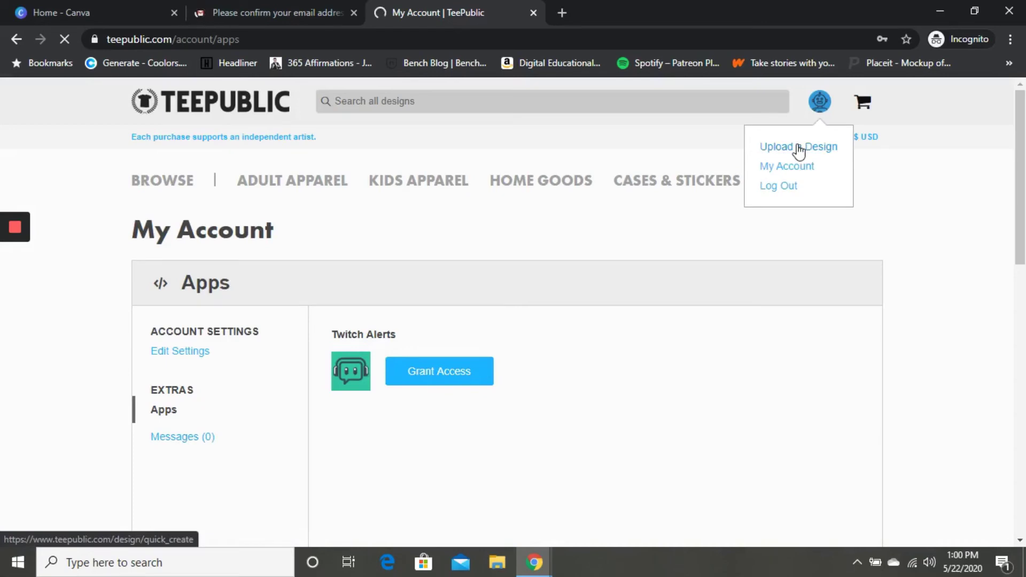
Return to My Sales, showing $0.00 earnings and 0 items sold, then choose Upload a Design.
click(787, 166)
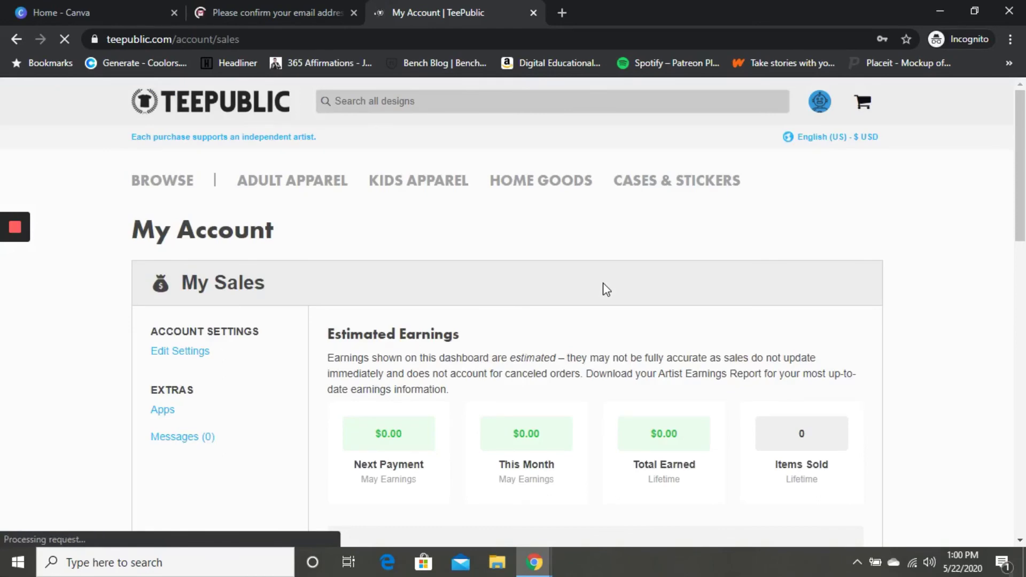
drag(1019, 184, 1024, 444)
mouse_move(819, 107)
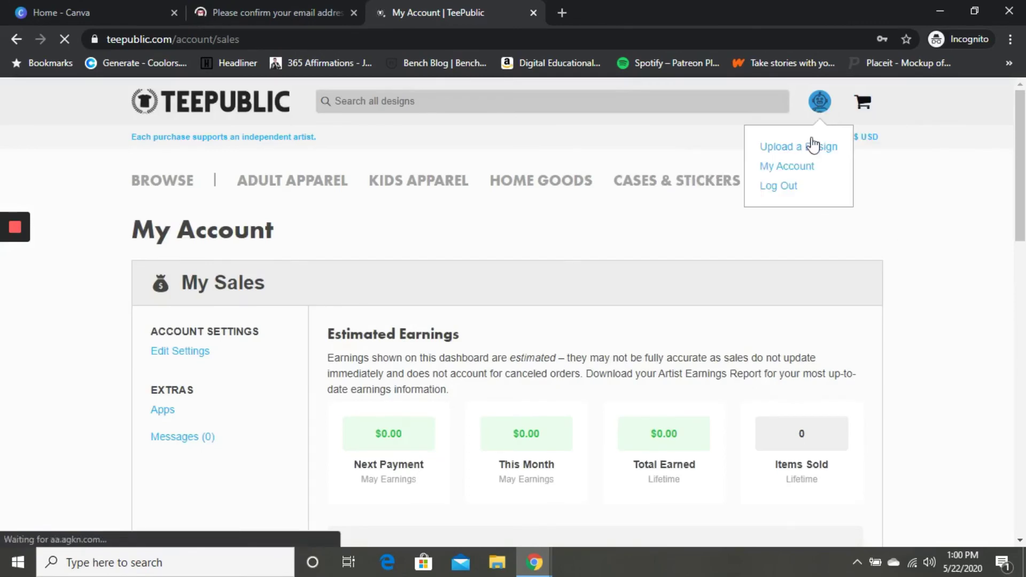
click(810, 149)
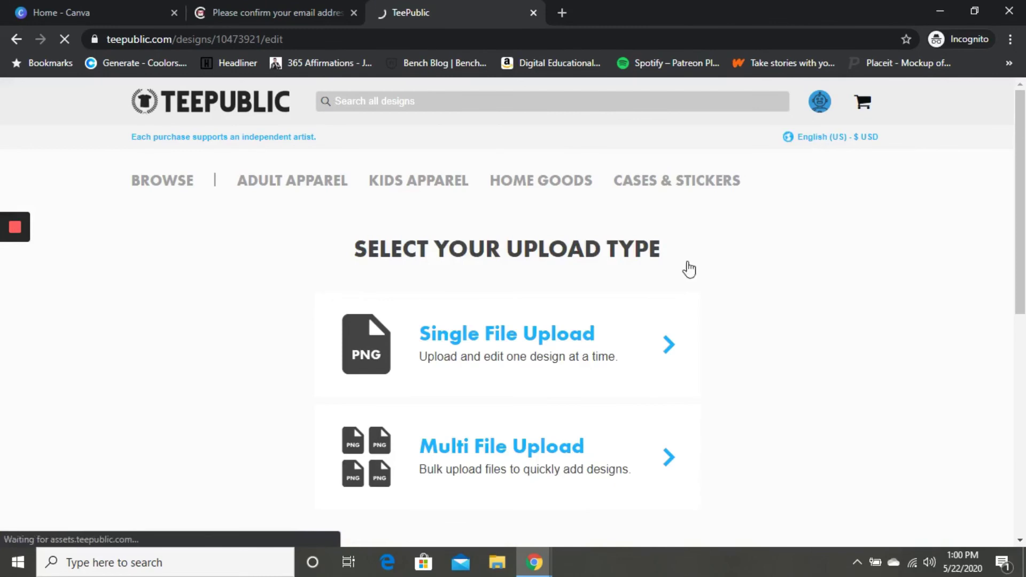
Scroll the upload type page to view the Single File Upload and Multi File Upload options.
drag(1022, 169, 1017, 297)
click(1018, 300)
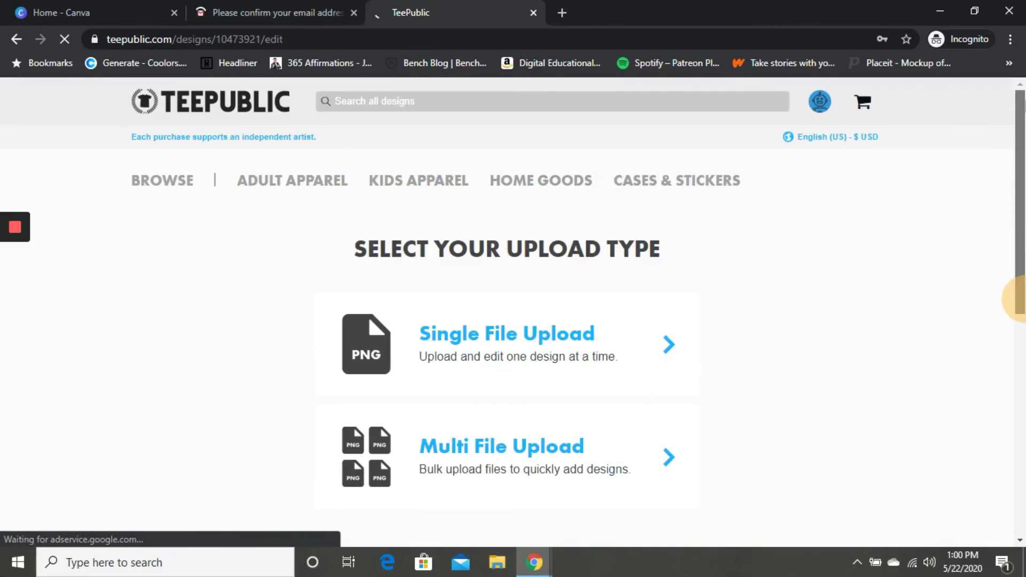